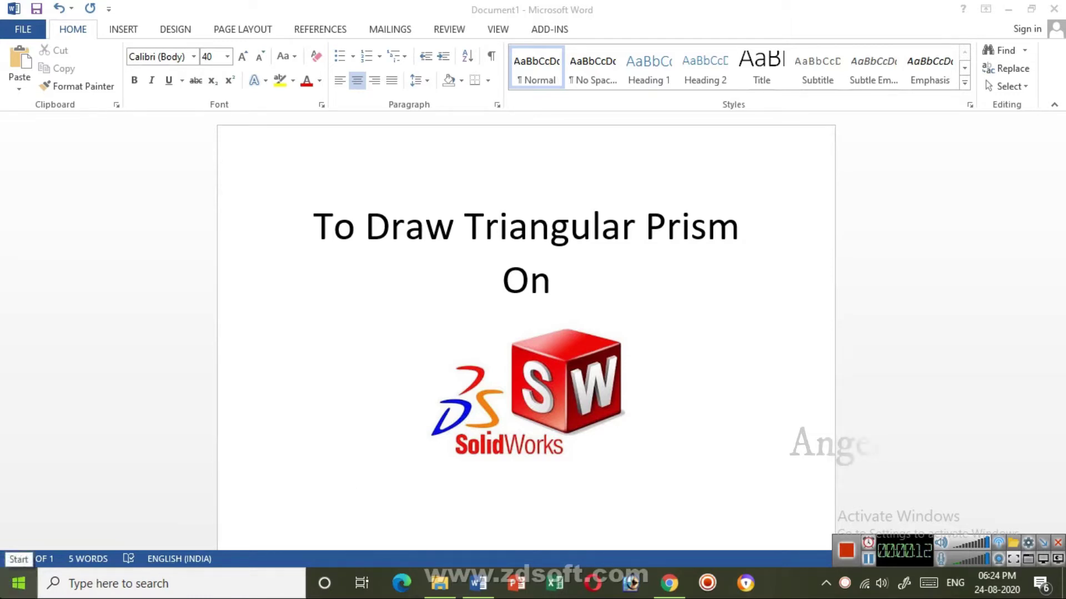
Launch SOLIDWORKS 2015 x64 Edition from a Start menu search for 'solid' and begin a new document.
left_click(19, 583)
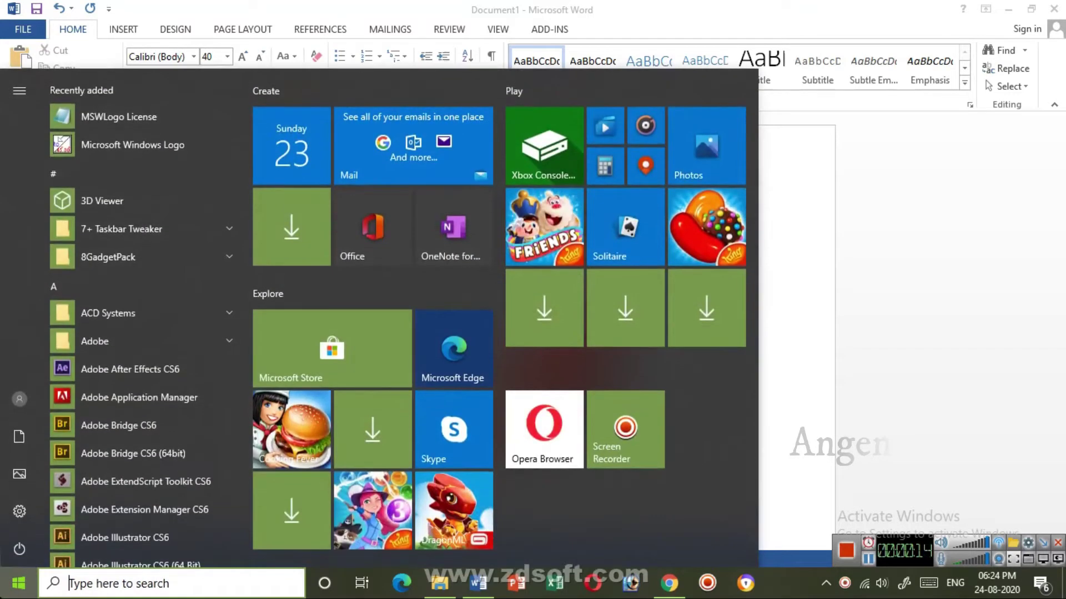
type("solid")
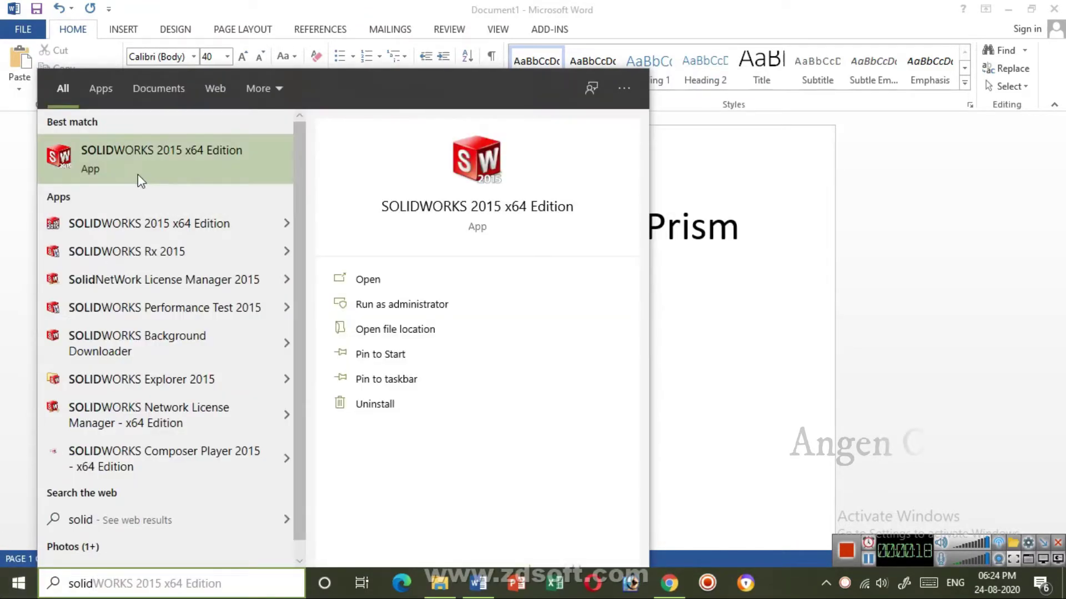
left_click(138, 175)
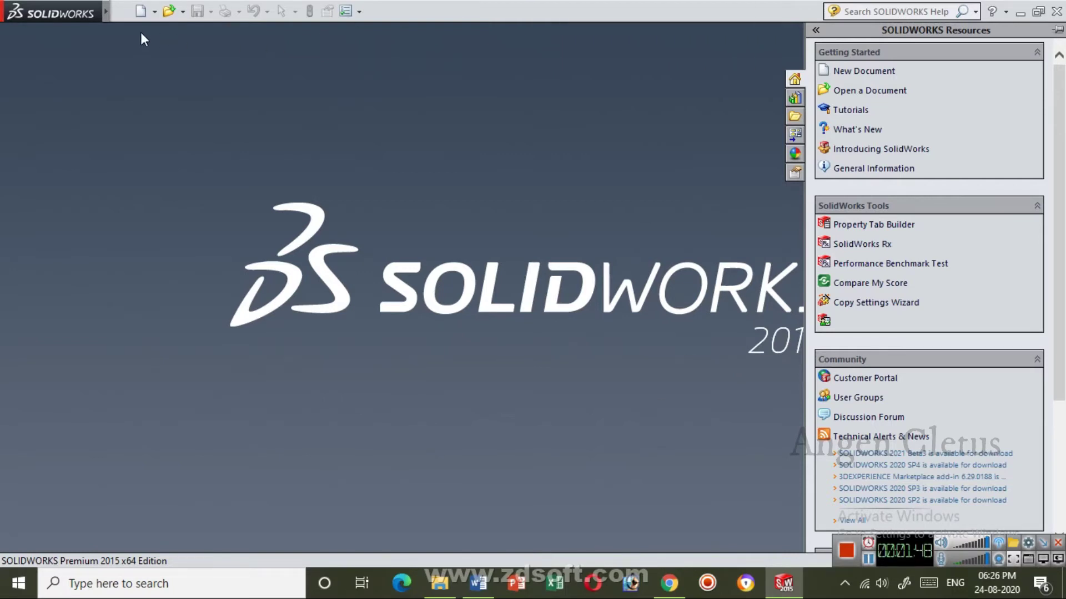
left_click(139, 11)
Create a new part and draw a 3-sided polygon centred on the origin on the Top Plane.
left_click(561, 514)
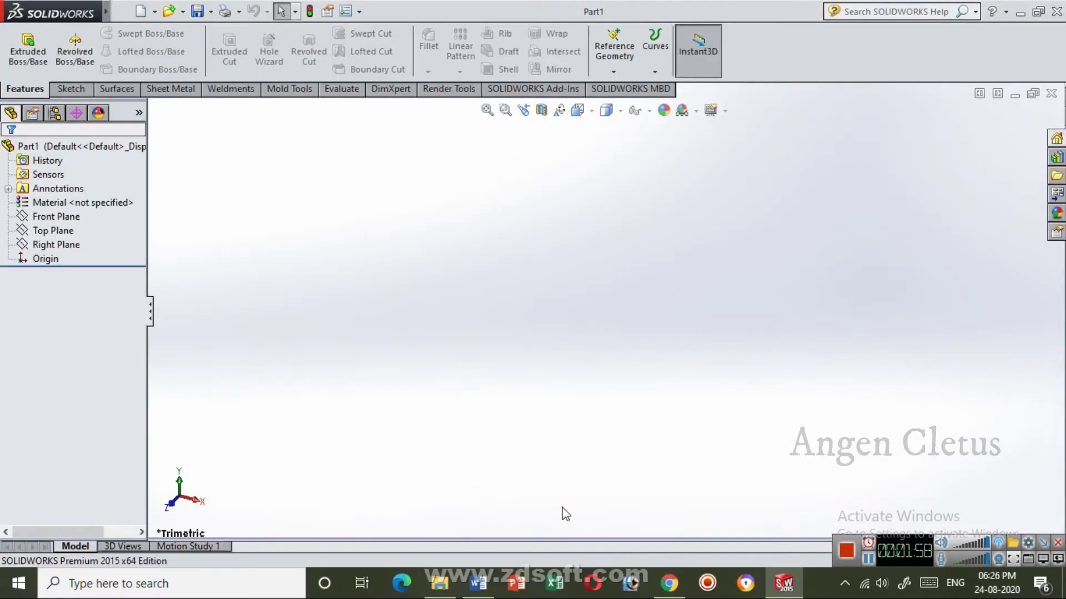
right_click(54, 233)
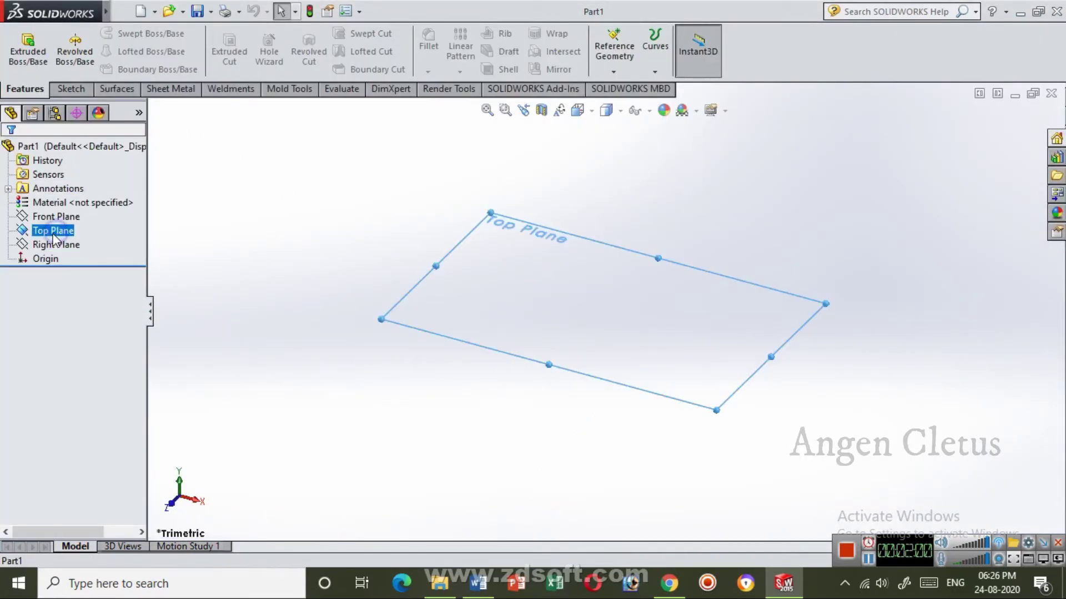
left_click(67, 210)
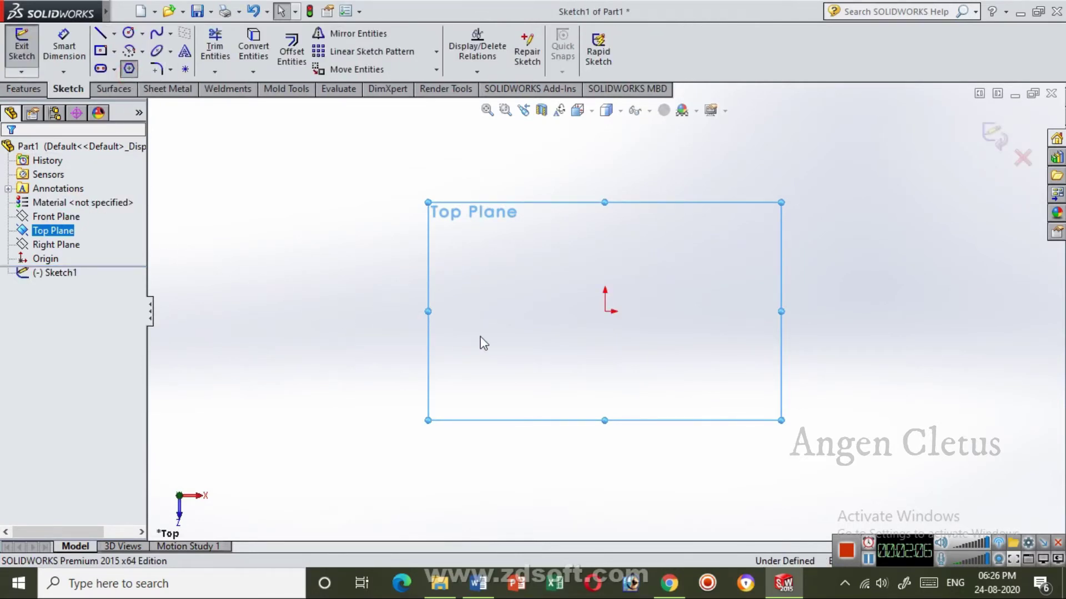
double_click(53, 240)
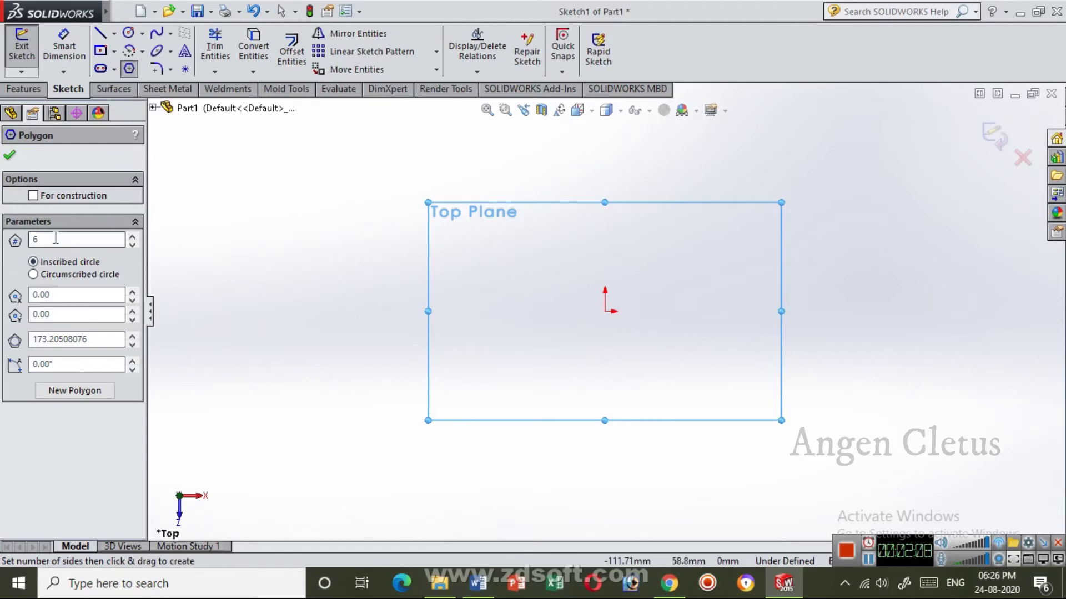
type("3")
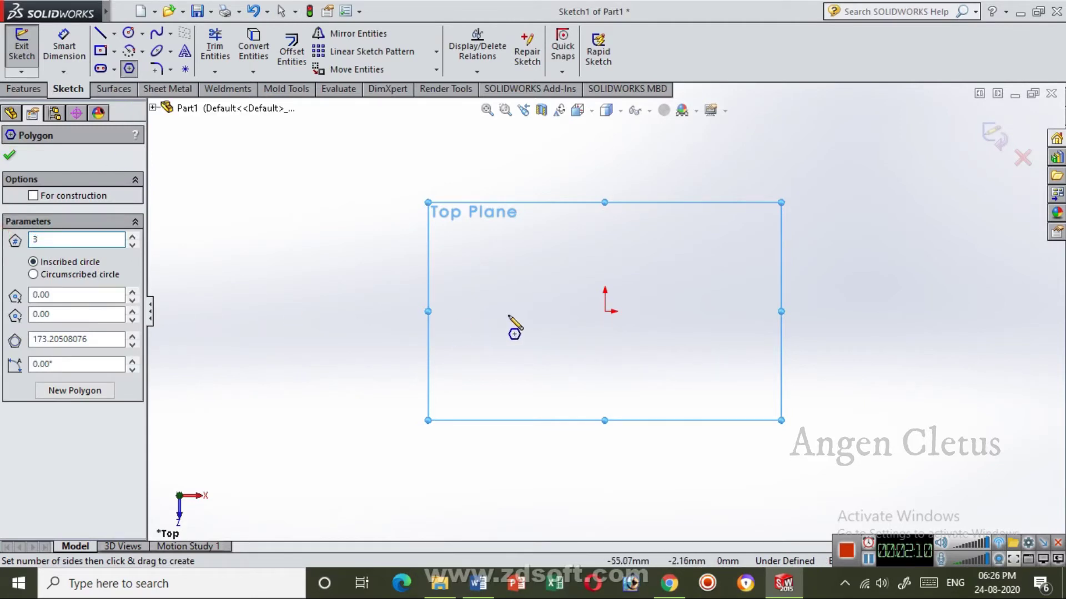
left_click_drag(605, 311, 712, 373)
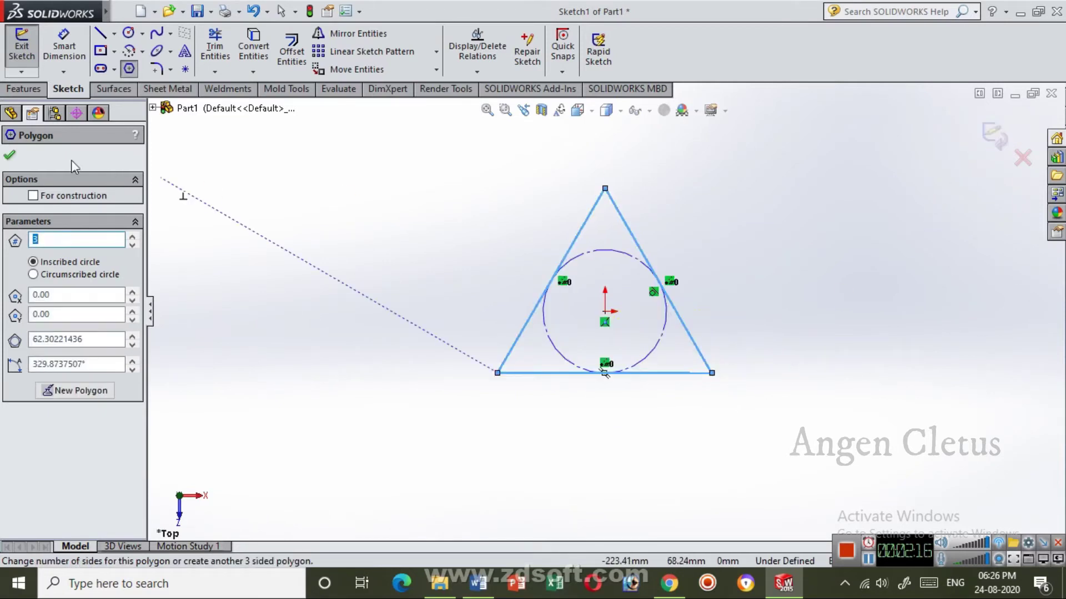
Dimension the triangle's left edge to 100 mm and exit the sketch.
left_click(64, 47)
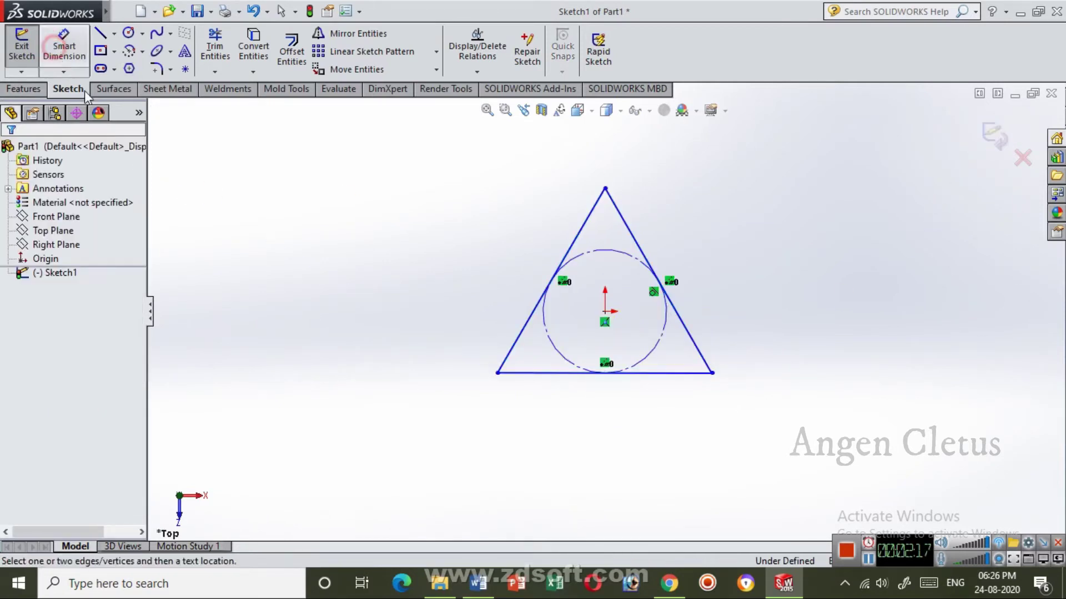
left_click(528, 307)
left_click(481, 270)
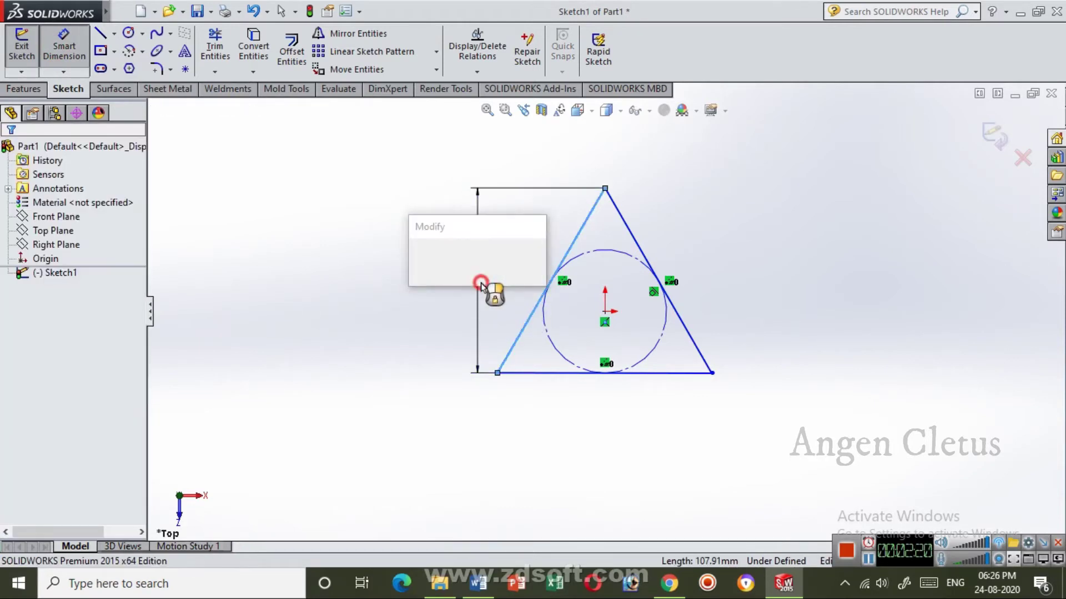
type("100")
key("Return")
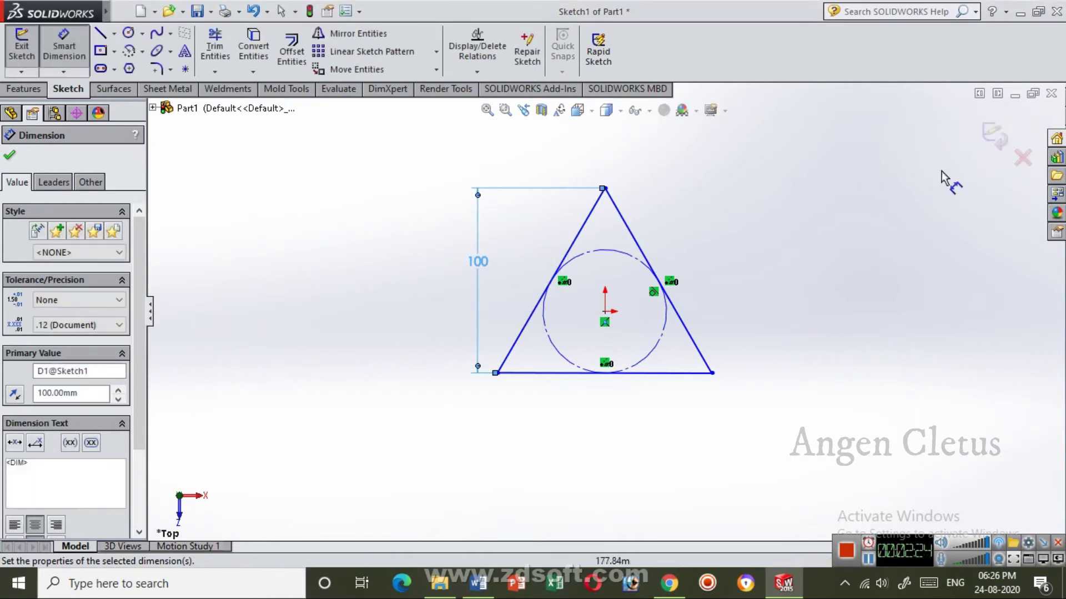
left_click(995, 138)
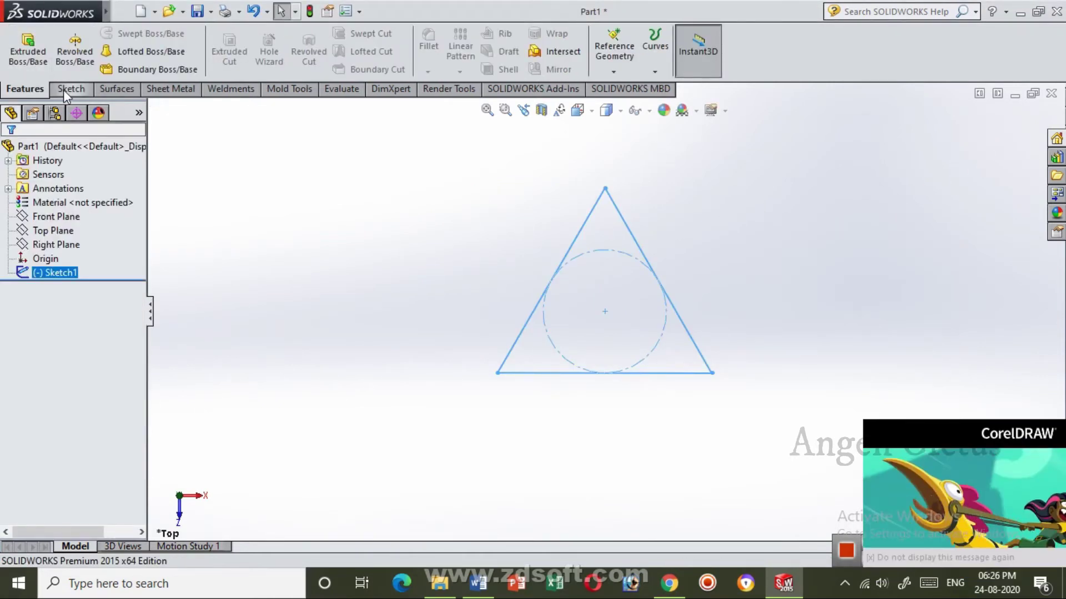
Extrude the triangle sketch Mid Plane to an 80 mm depth, forming the prism.
left_click(42, 49)
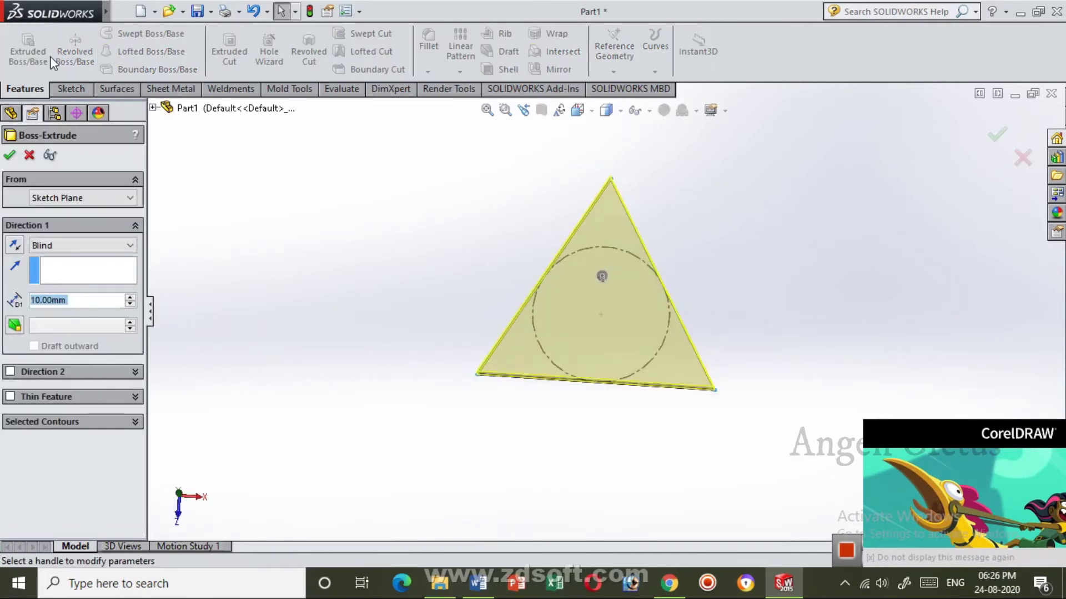
left_click(95, 245)
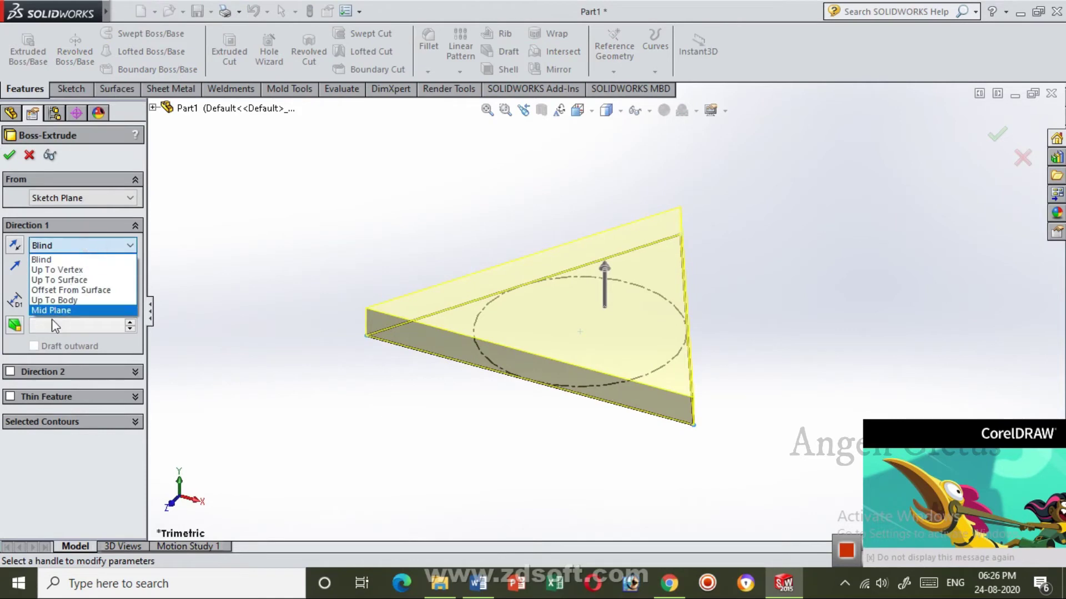
left_click(51, 308)
type("100")
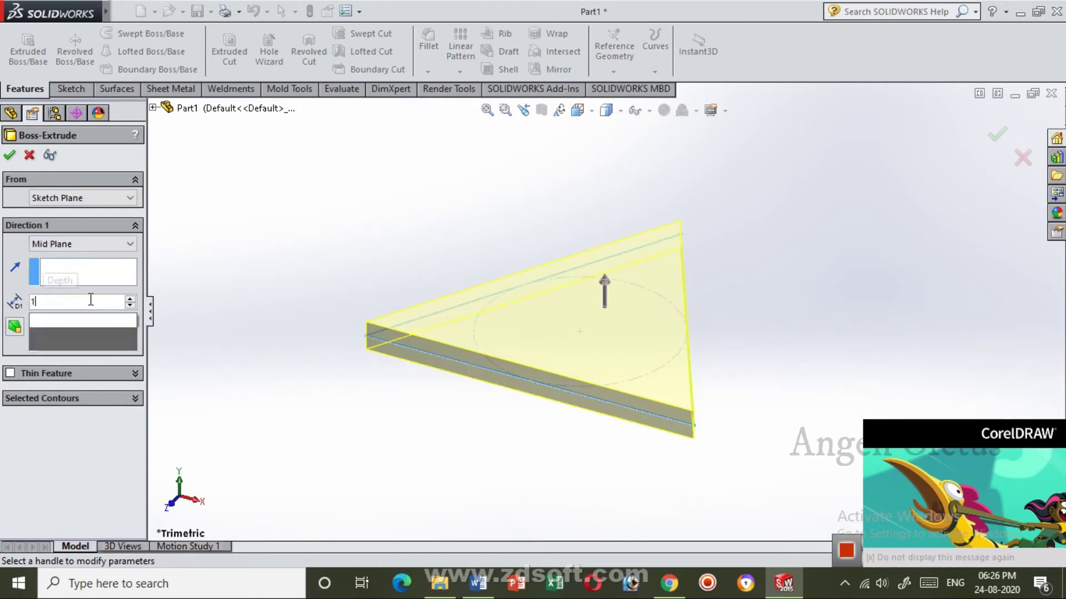
key("Return")
key("f")
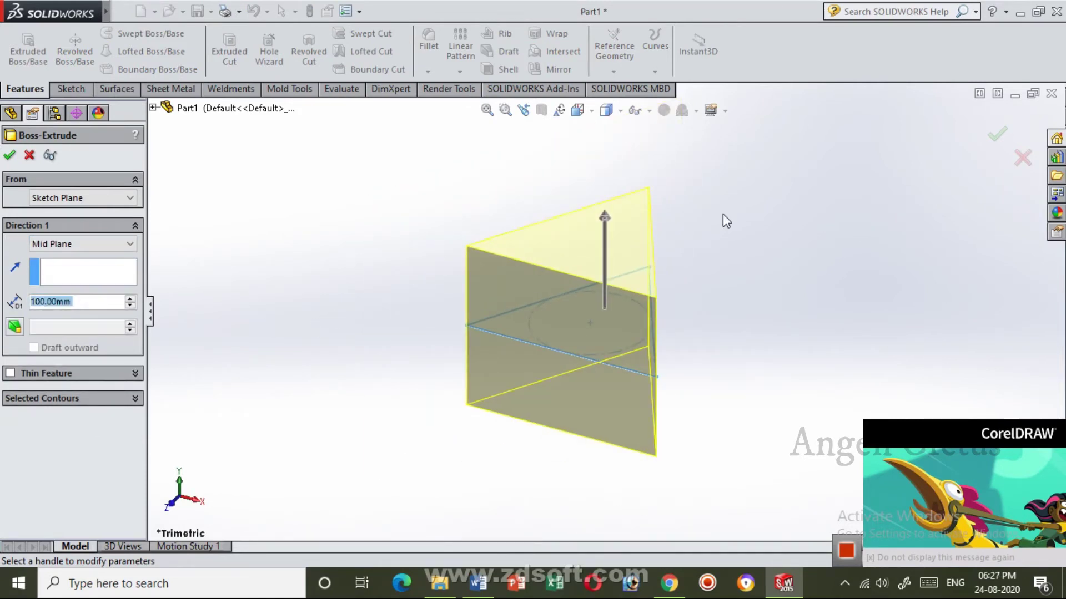
middle_click_drag(821, 198, 500, 288)
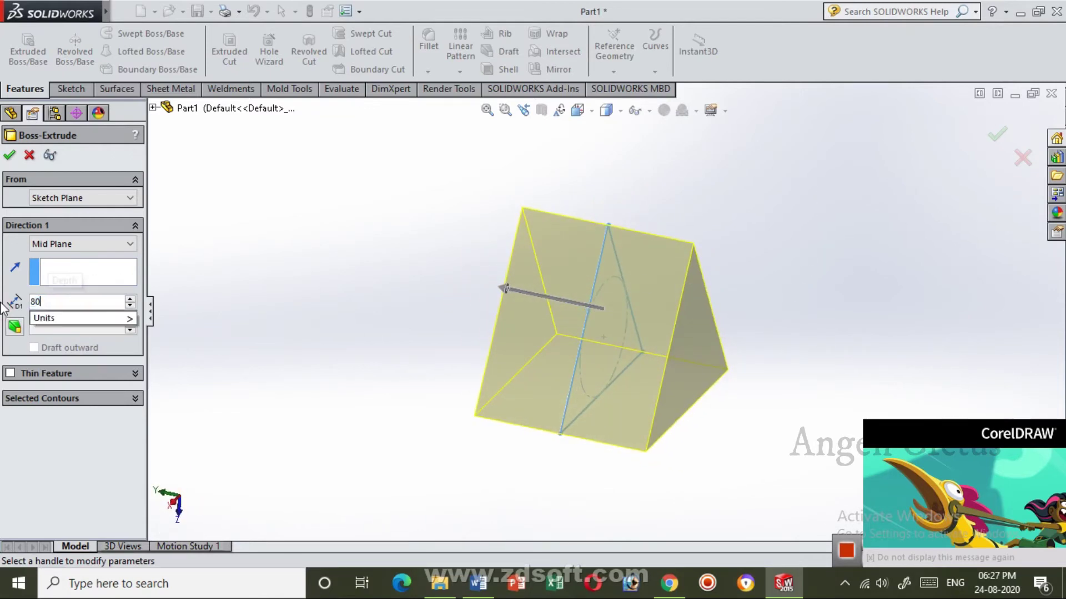
type("80")
left_click(9, 156)
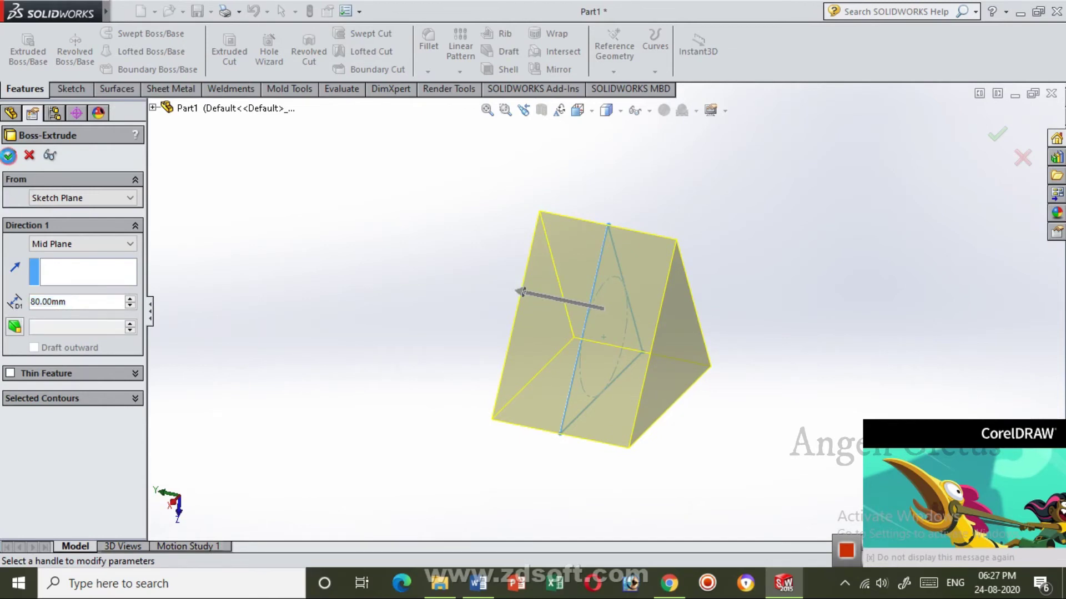
middle_click_drag(506, 215, 556, 257)
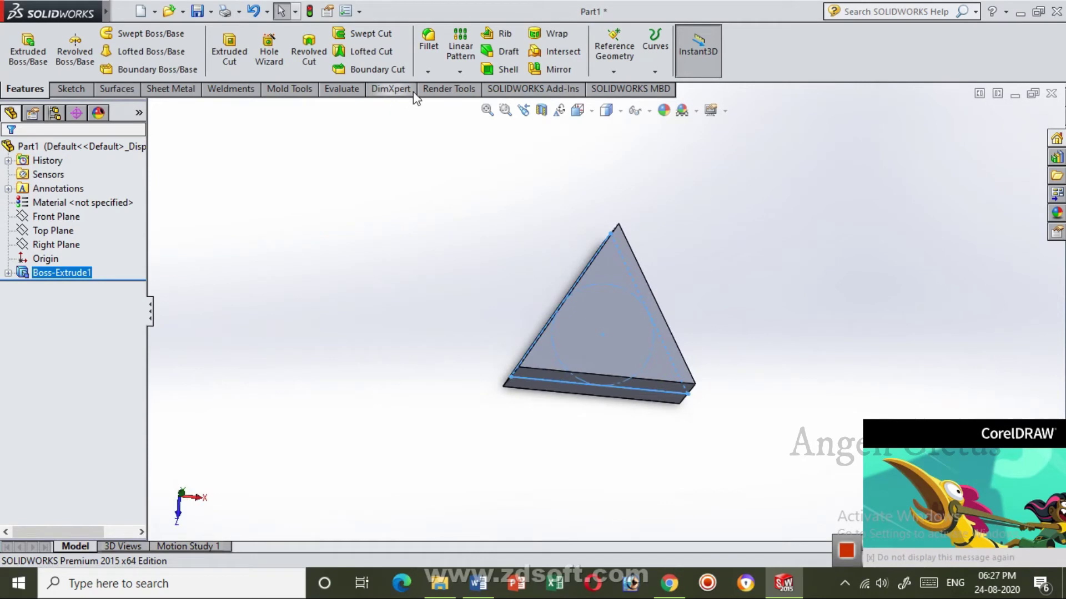
Apply the clear glass appearance from the Glass library to the prism.
left_click(447, 89)
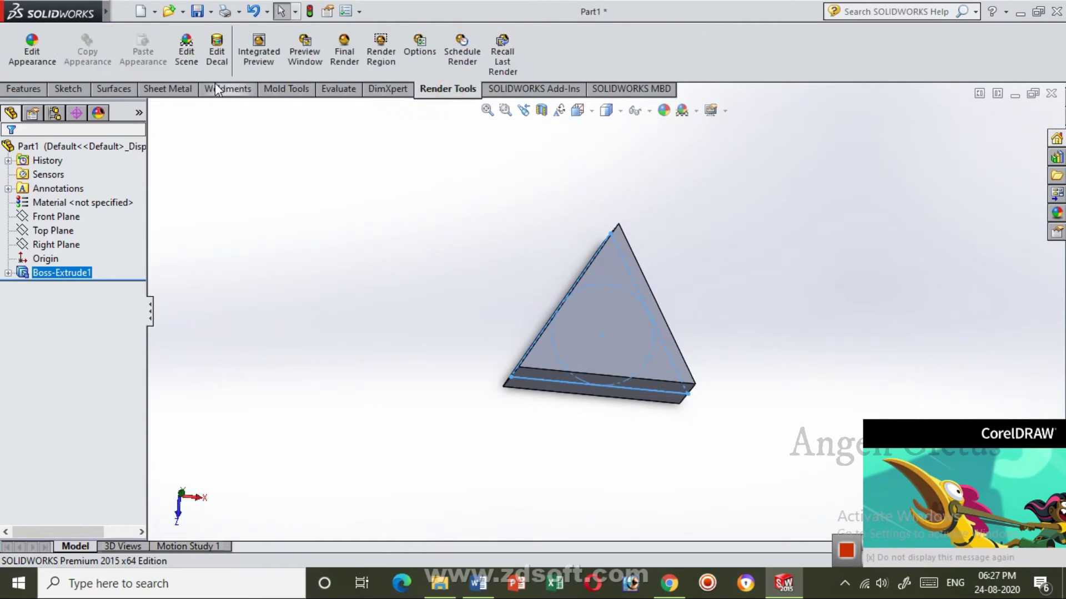
left_click(32, 58)
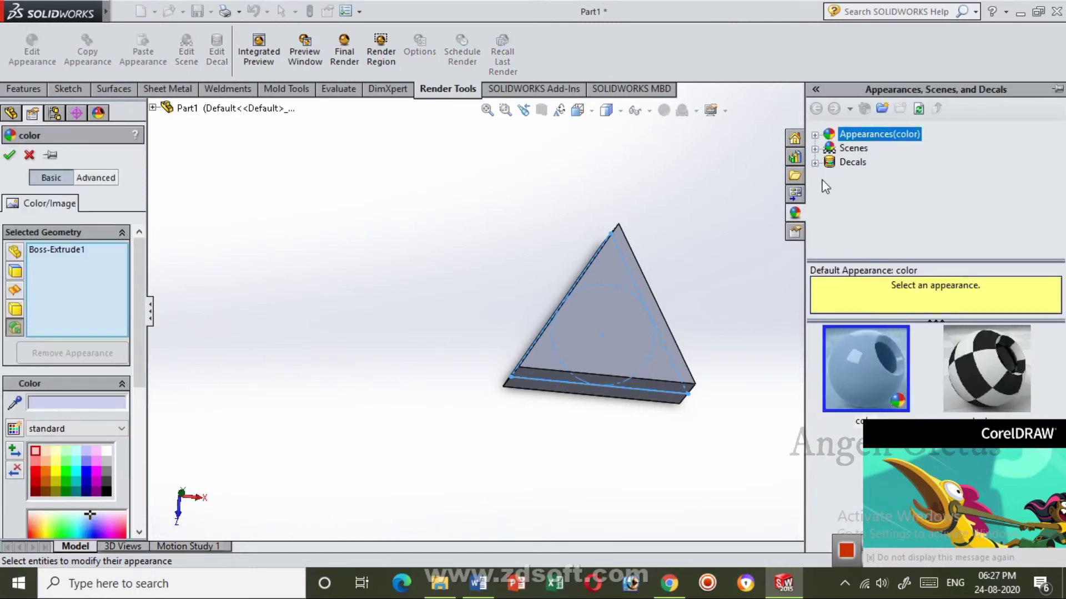
left_click(815, 135)
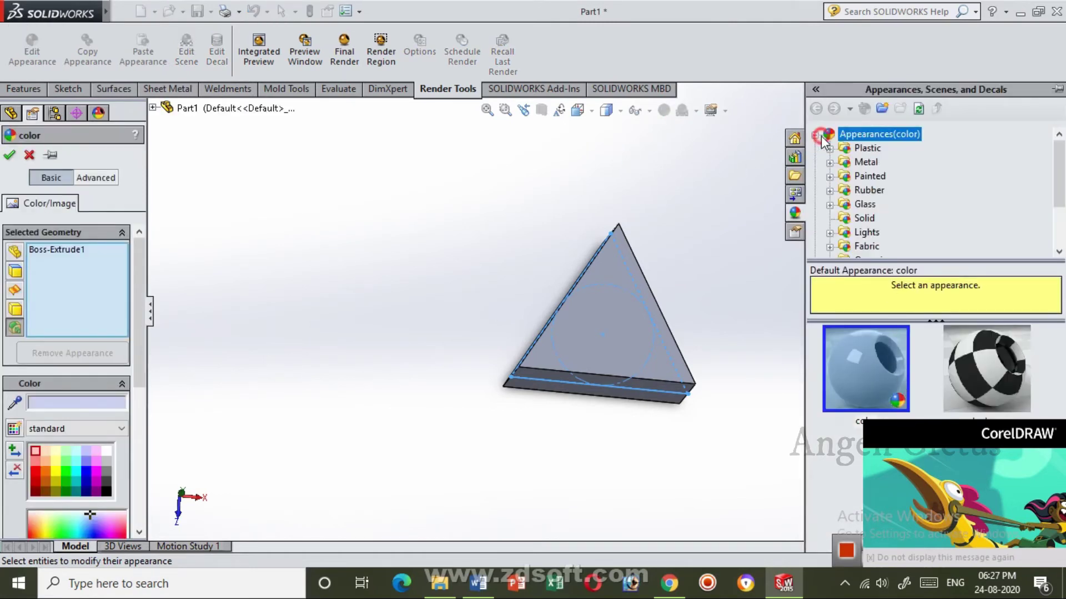
left_click(865, 205)
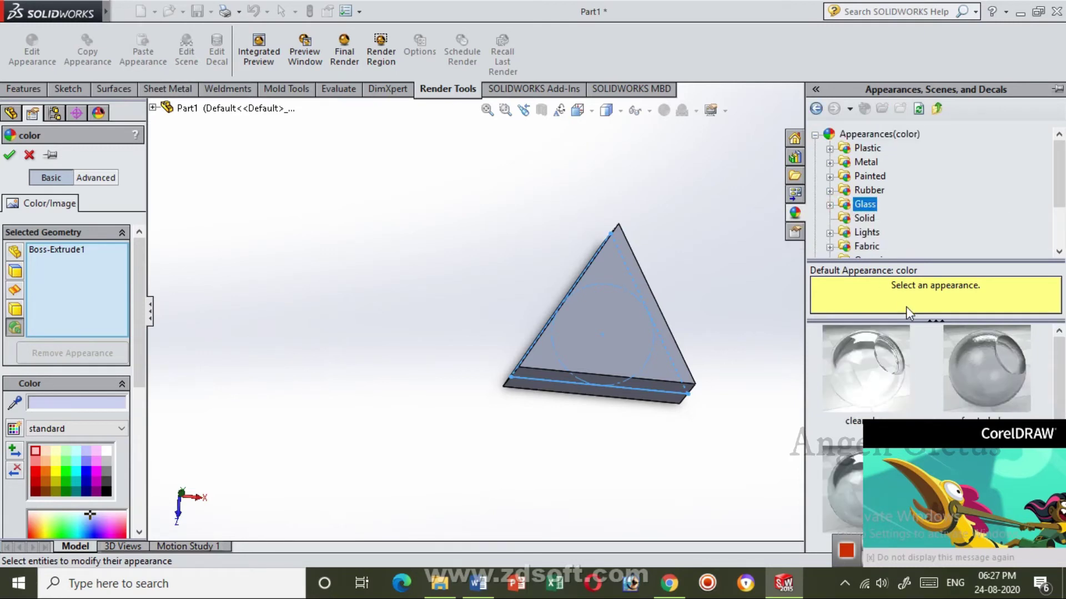
left_click(705, 345)
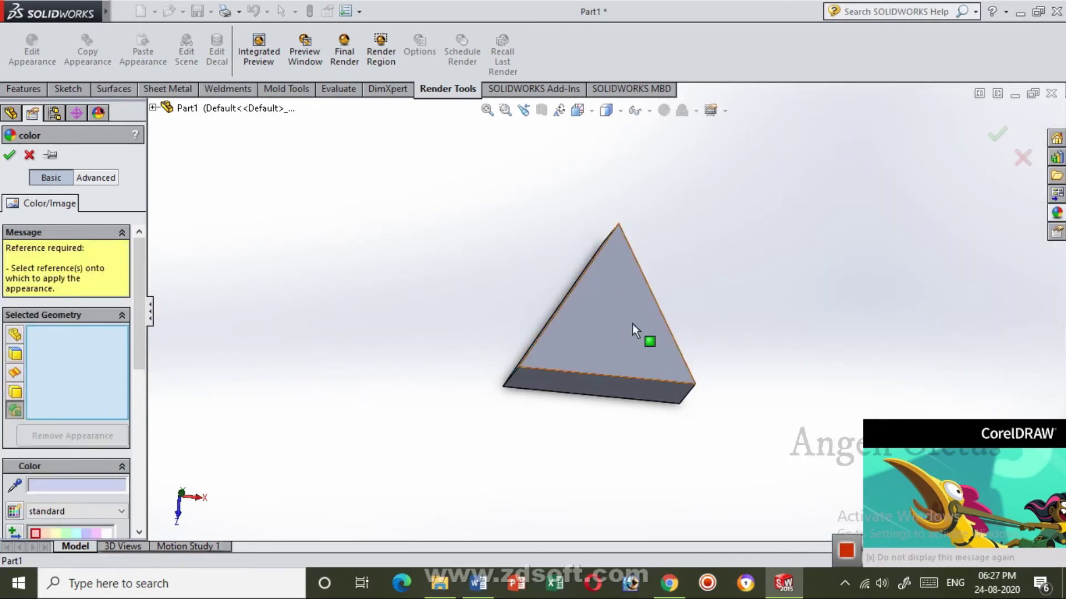
left_click(618, 322)
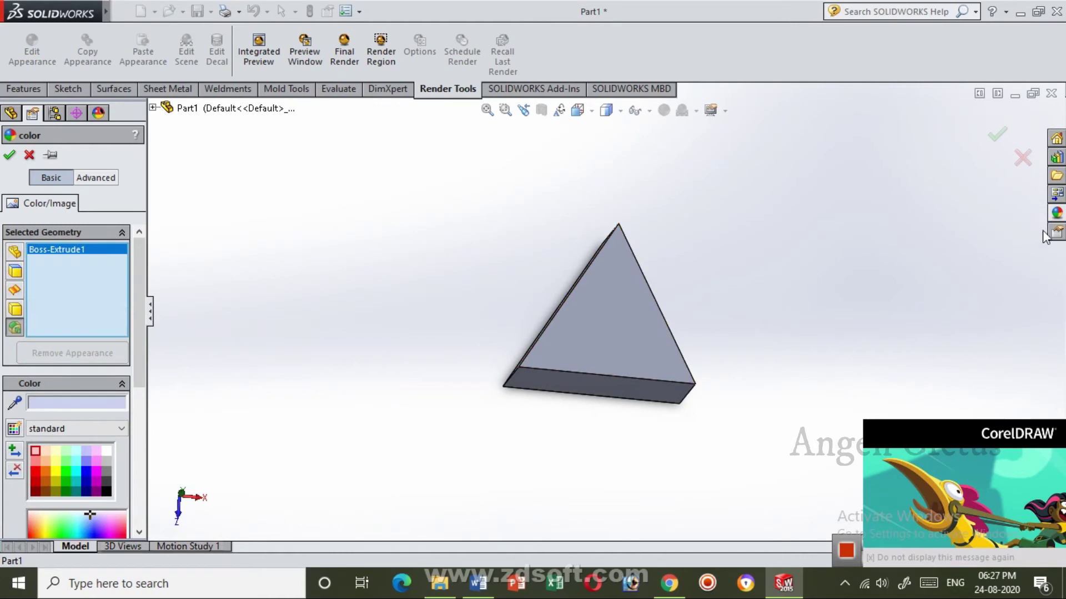
left_click(1056, 213)
left_click(857, 380)
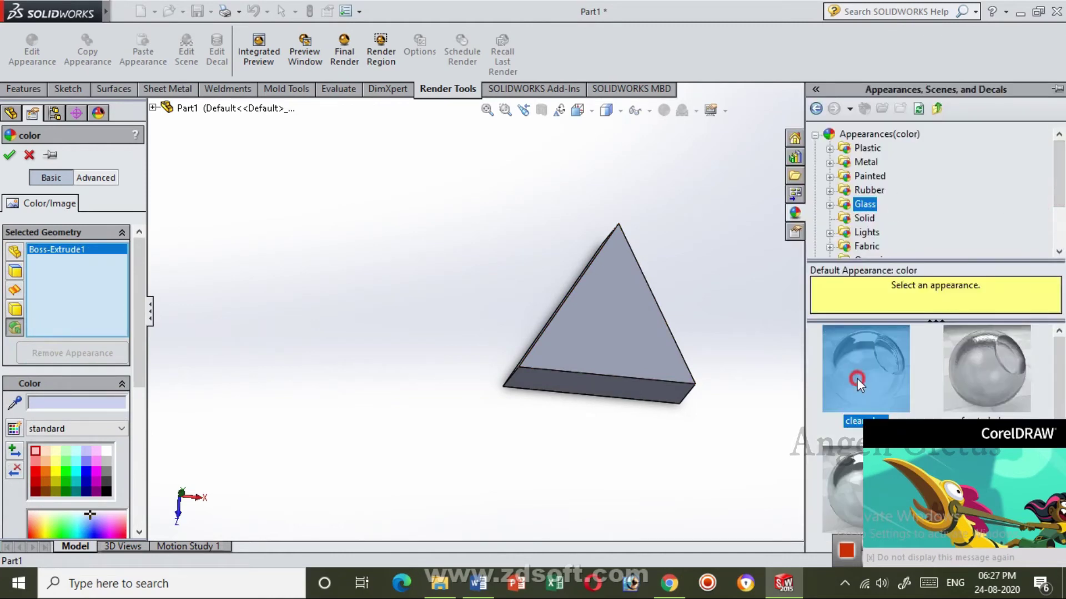
mouse_move(477, 244)
middle_mouse_down()
mouse_move(707, 229)
mouse_move(671, 300)
mouse_move(469, 209)
mouse_move(471, 217)
middle_mouse_up()
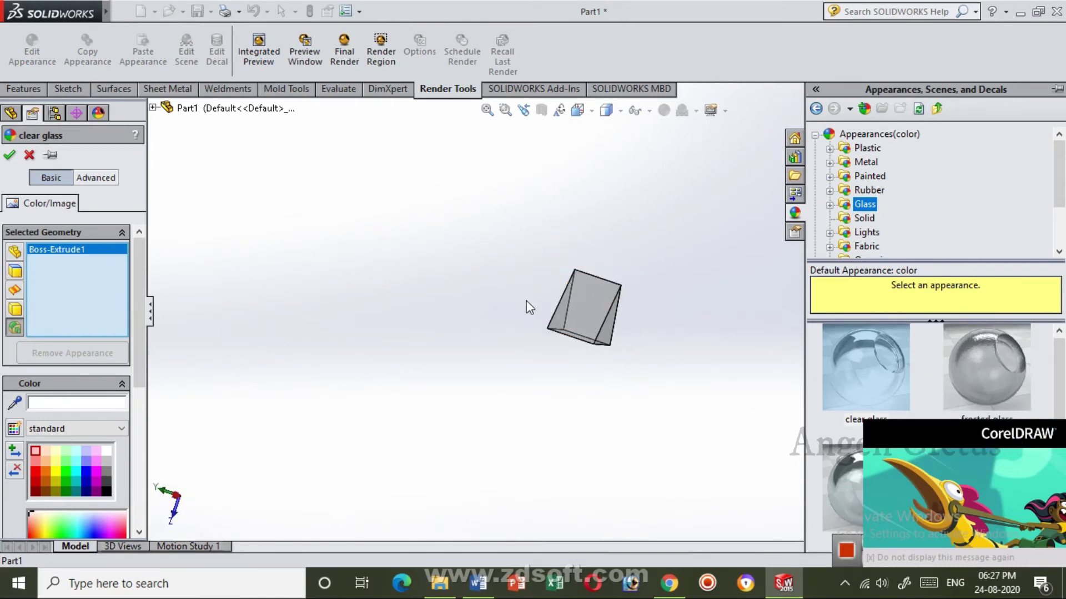
Preview frosted glass on the prism, then cancel the appearance edit.
mouse_move(539, 285)
middle_mouse_down()
mouse_move(684, 251)
mouse_move(561, 152)
mouse_move(611, 141)
mouse_move(659, 174)
middle_mouse_up()
mouse_move(577, 210)
middle_mouse_down()
mouse_move(701, 298)
mouse_move(538, 178)
mouse_move(745, 238)
mouse_move(838, 380)
middle_mouse_up()
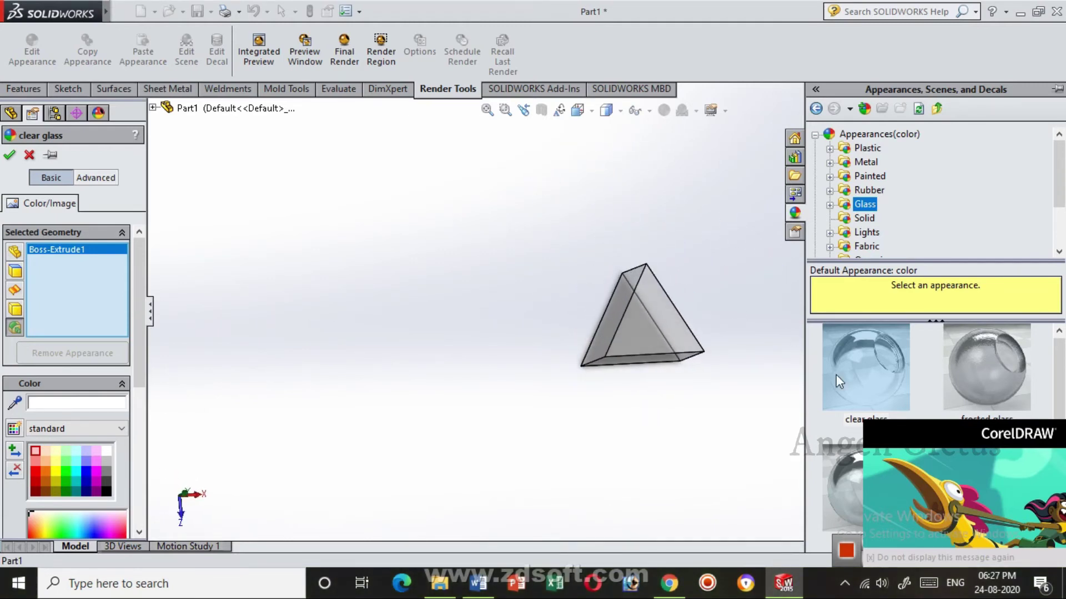
left_click(993, 379)
left_click(652, 327)
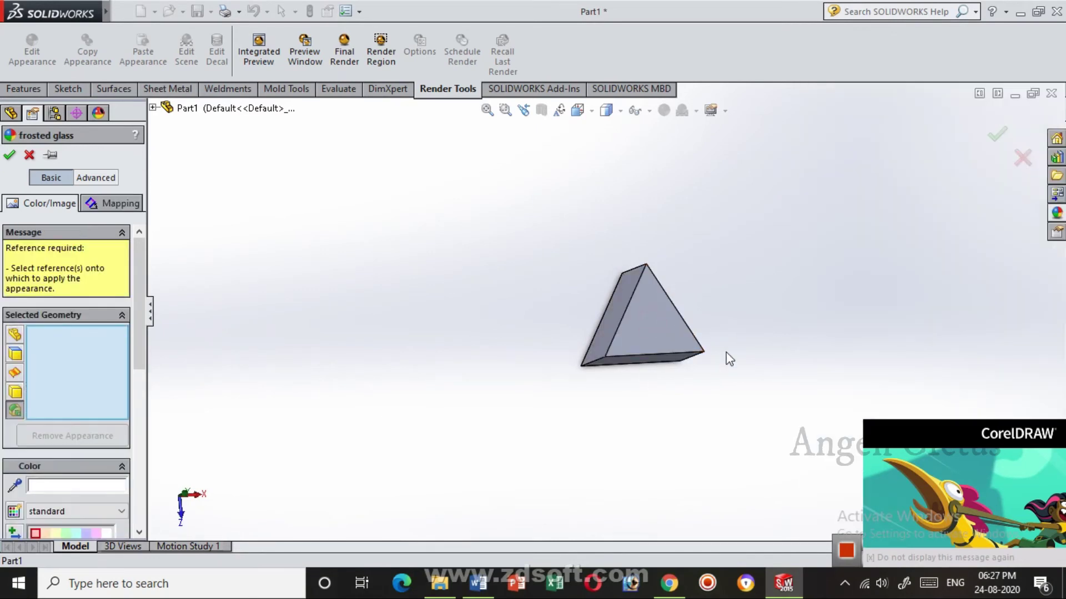
left_click(1022, 157)
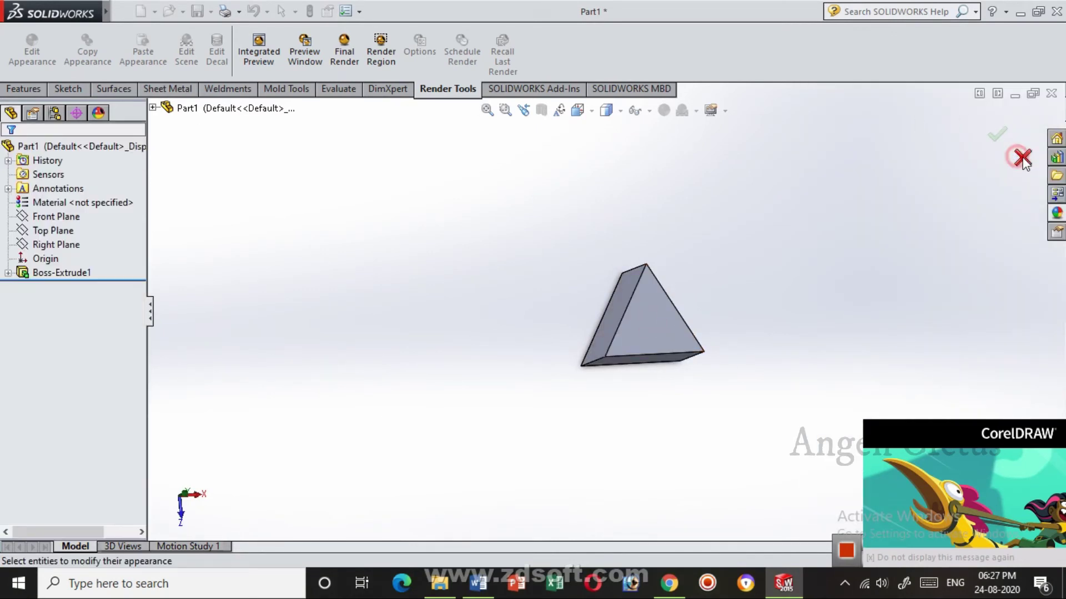
Try blue glass and frosted glass appearances on Boss-Extrude1.
left_click(54, 272)
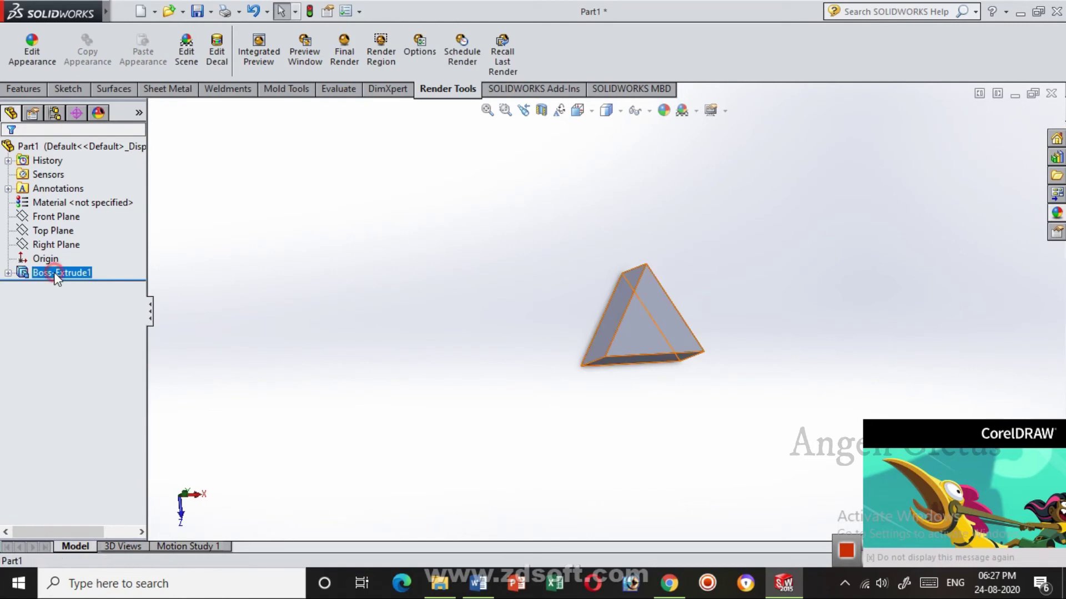
left_click(1056, 213)
double_click(985, 355)
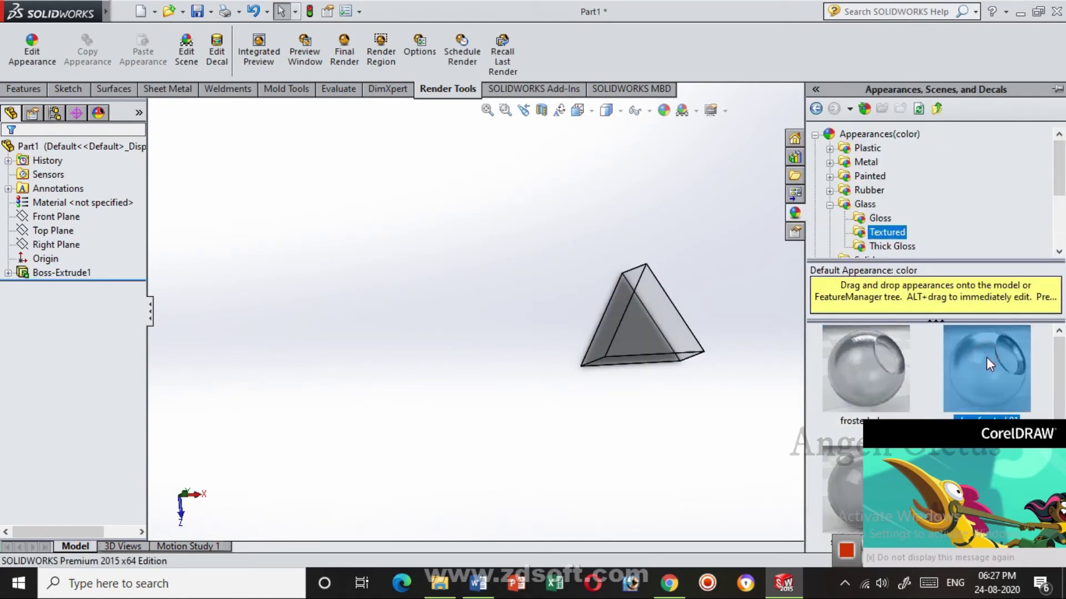
mouse_move(756, 328)
middle_mouse_down()
mouse_move(587, 255)
mouse_move(648, 167)
mouse_move(594, 249)
mouse_move(610, 266)
middle_mouse_up()
left_click_drag(868, 368, 621, 275)
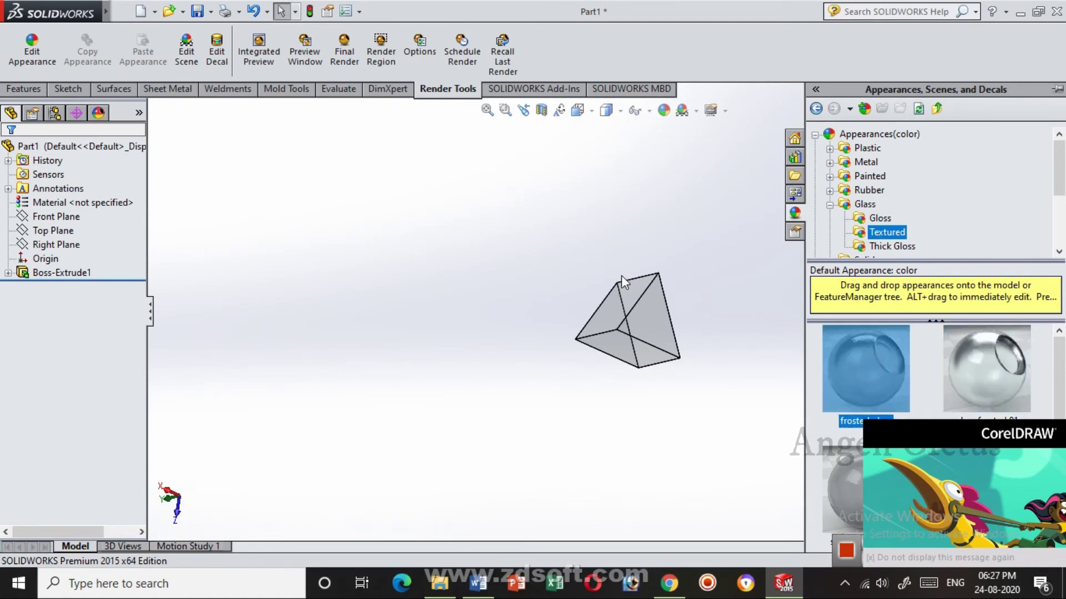
middle_click_drag(621, 275, 284, 287)
Try the first glass swatch and sandblasted glass on Boss-Extrude1, inspecting the result.
left_click(62, 272)
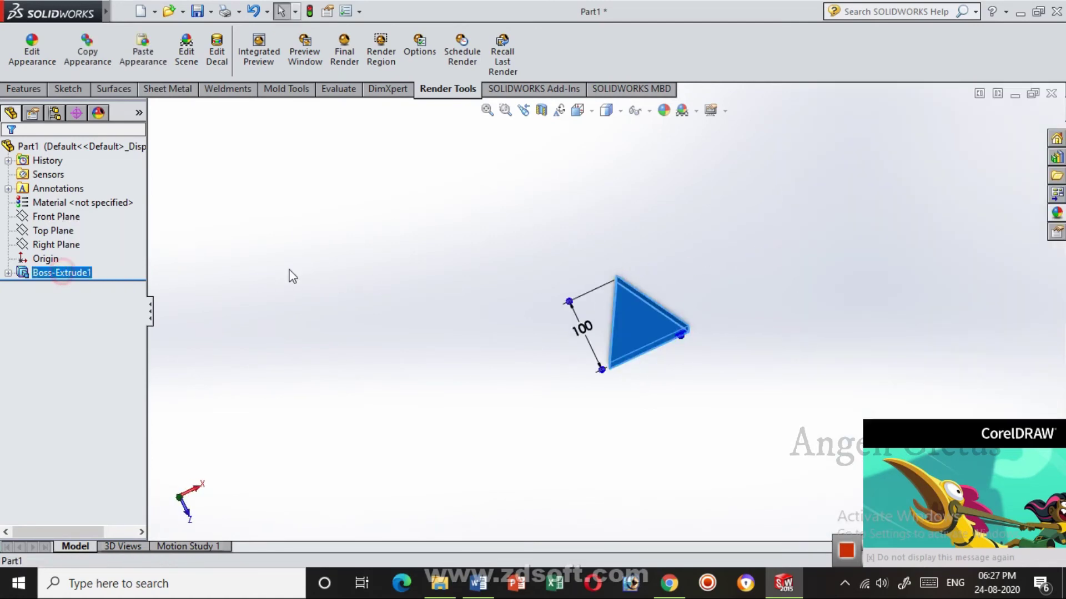
left_click(1058, 213)
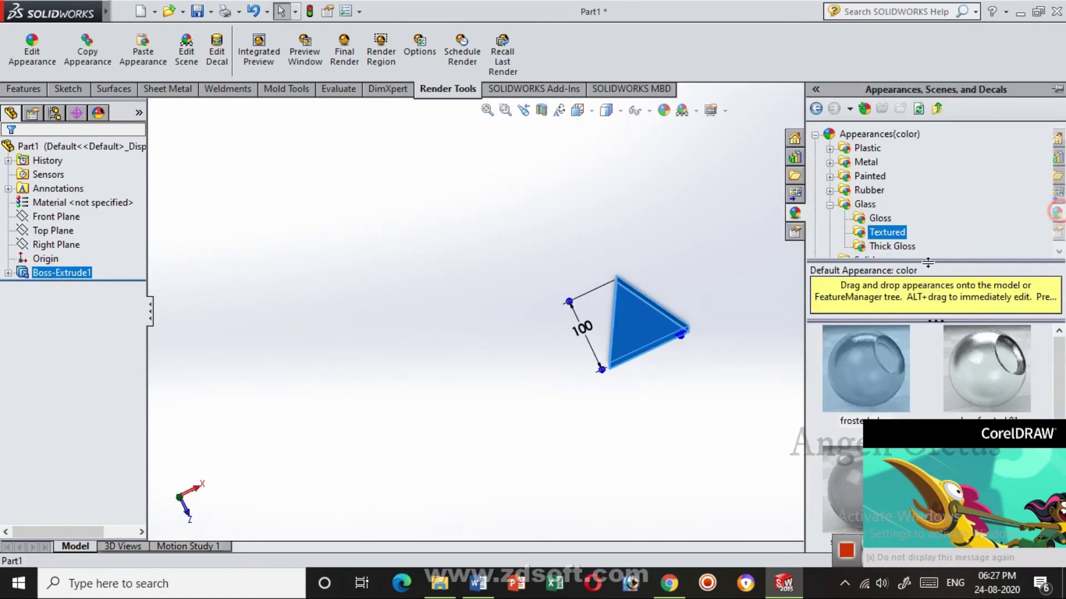
left_click(867, 345)
left_click(886, 367)
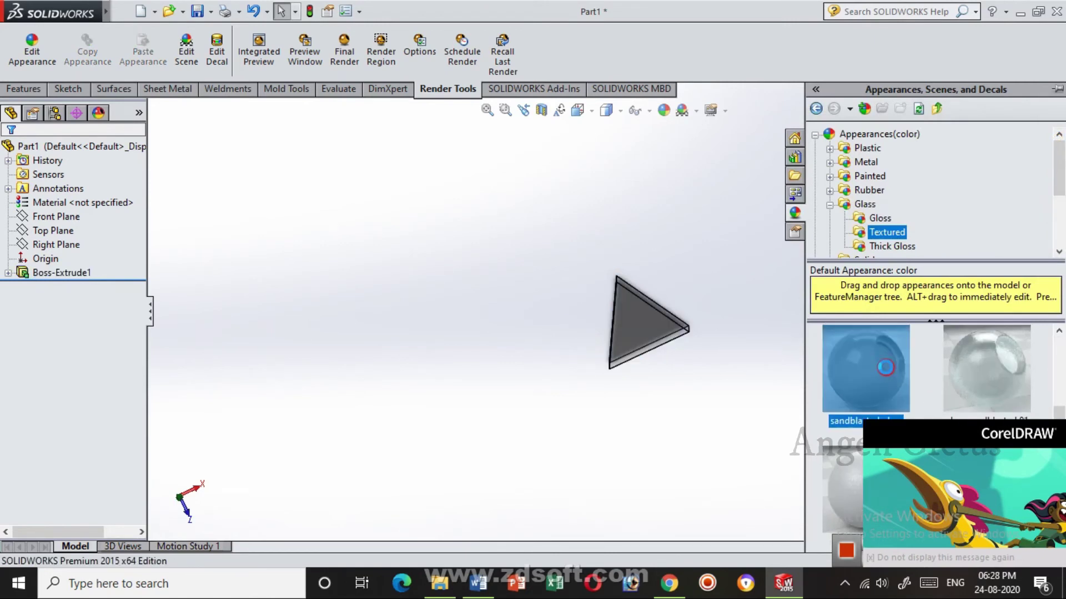
mouse_move(707, 305)
middle_mouse_down()
mouse_move(564, 291)
mouse_move(543, 255)
mouse_move(541, 312)
middle_mouse_up()
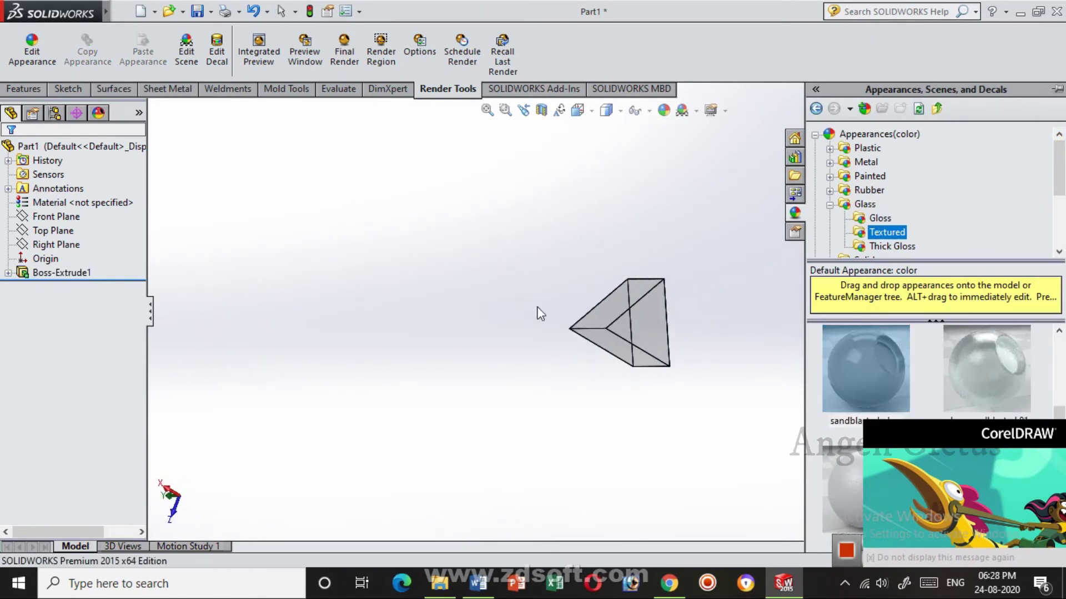
scroll(645, 302, "down", 5)
scroll(348, 255, "down", 3)
mouse_move(348, 256)
middle_mouse_down()
mouse_move(572, 257)
mouse_move(516, 321)
mouse_move(542, 364)
middle_mouse_up()
scroll(542, 364, "up", 3)
scroll(643, 314, "up", 2)
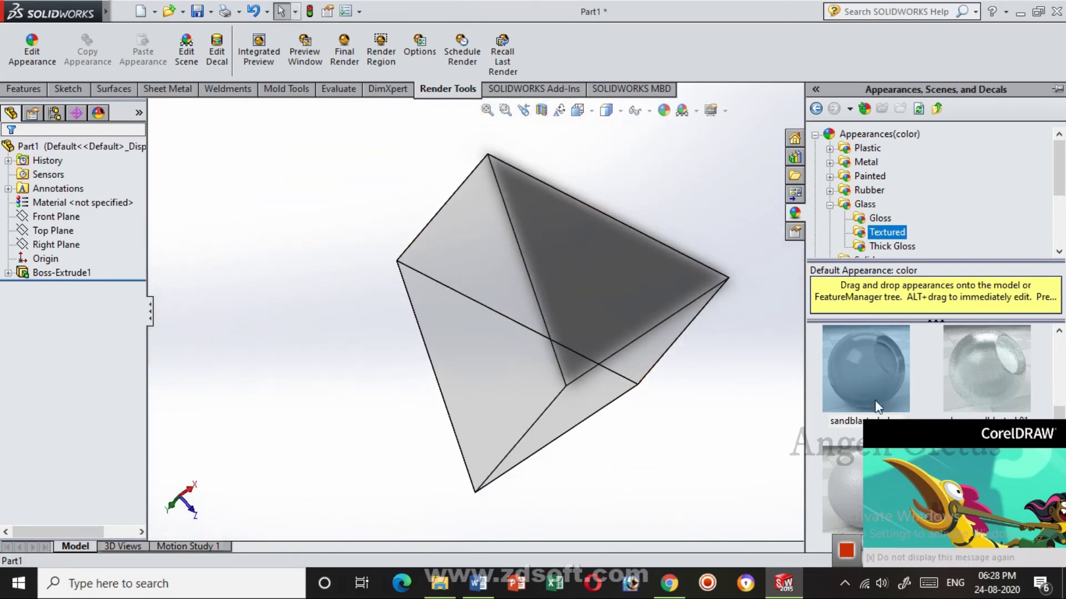
Apply the textured glass appearance to Boss-Extrude1.
left_click(98, 278)
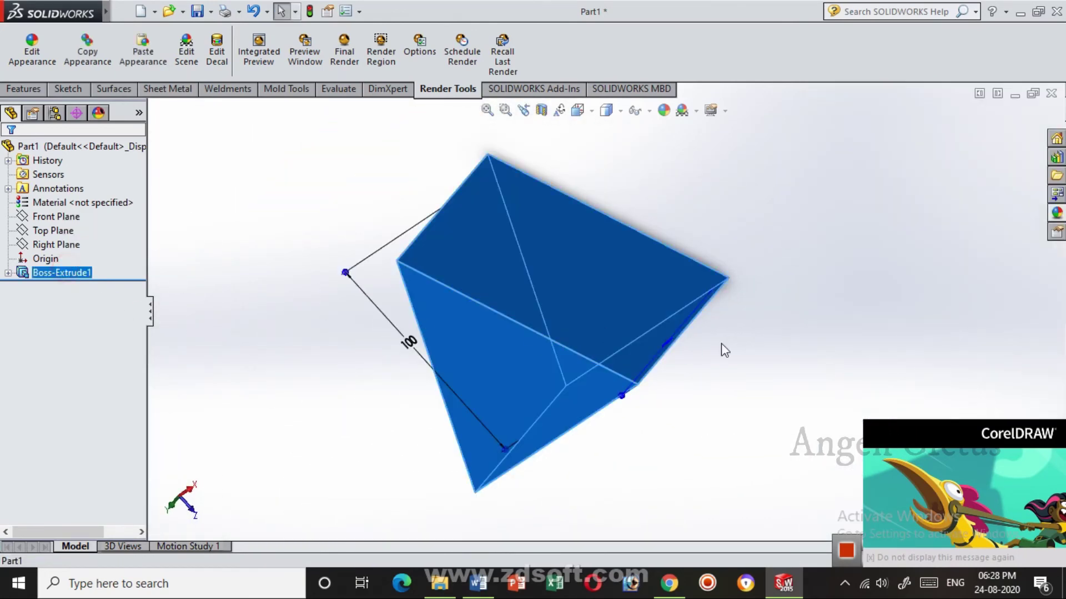
left_click(1056, 213)
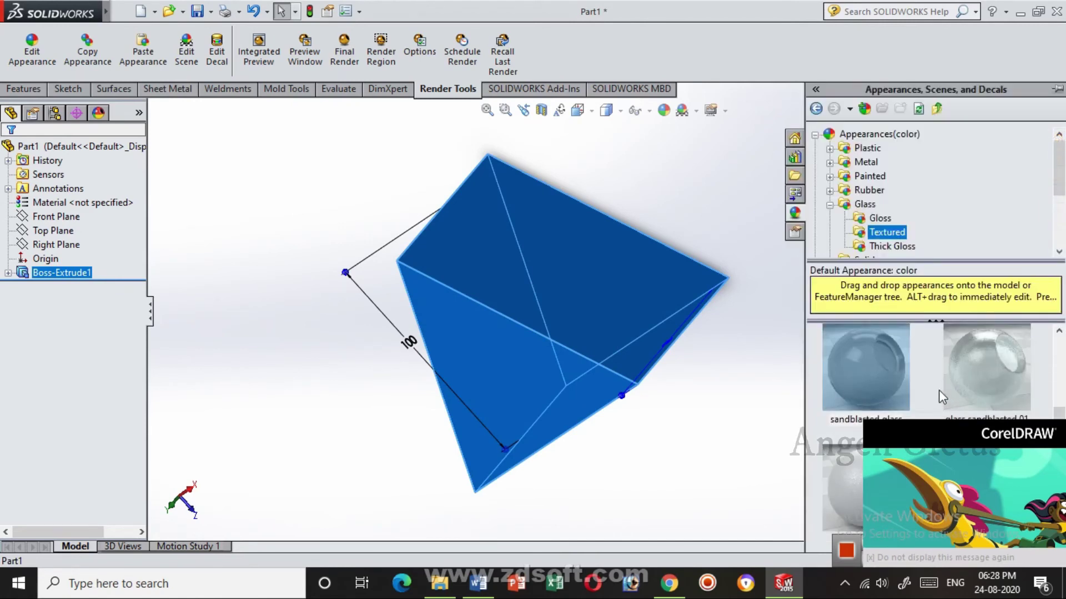
scroll(1014, 373, "down", 1)
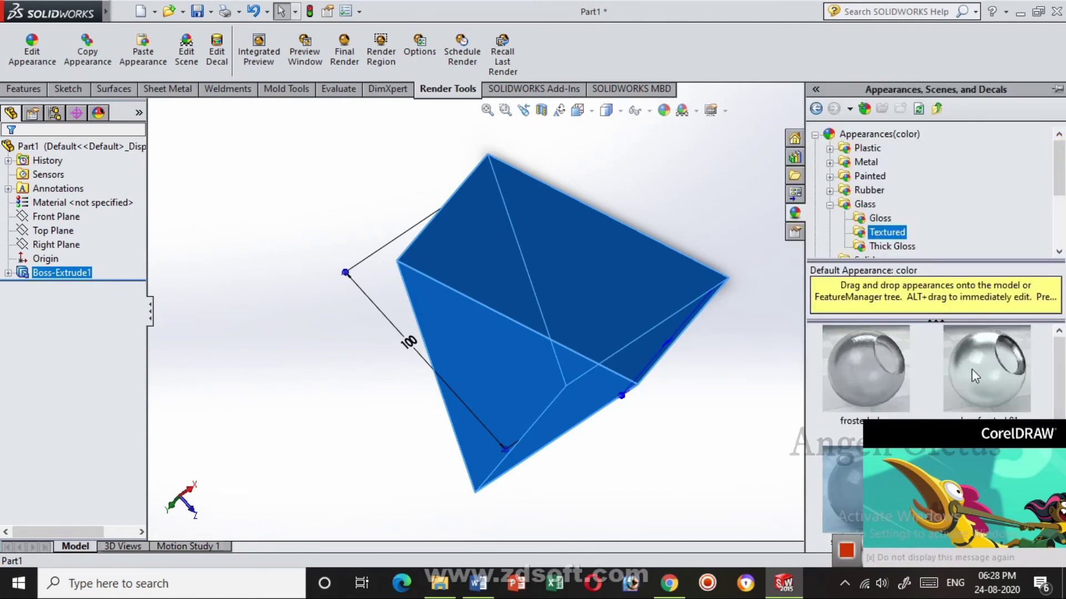
double_click(993, 365)
mouse_move(673, 373)
middle_mouse_down()
mouse_move(729, 85)
mouse_move(632, 233)
mouse_move(675, 325)
middle_mouse_up()
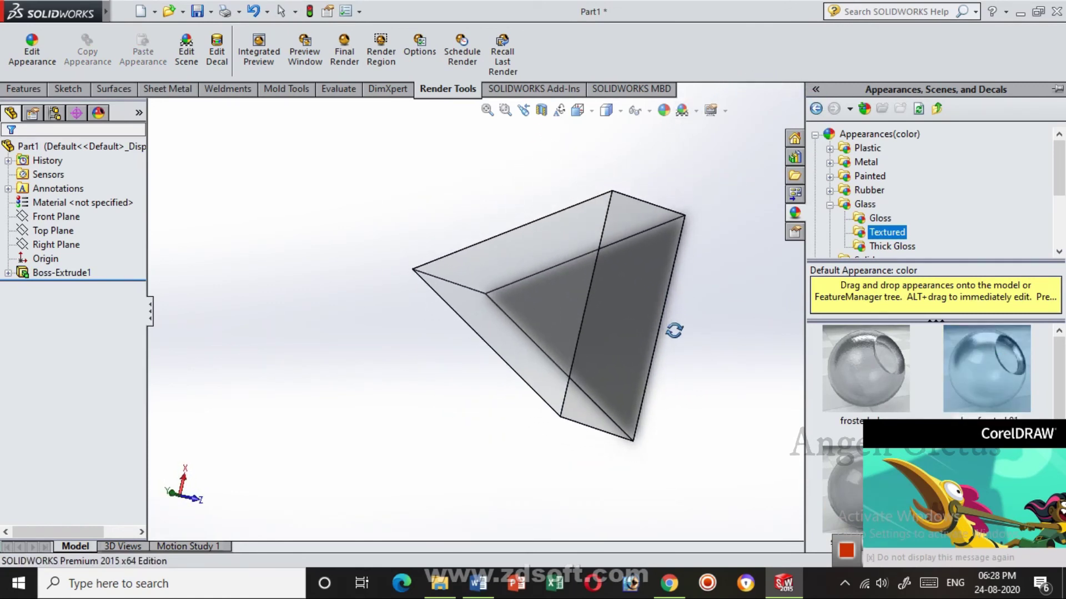
left_click(24, 90)
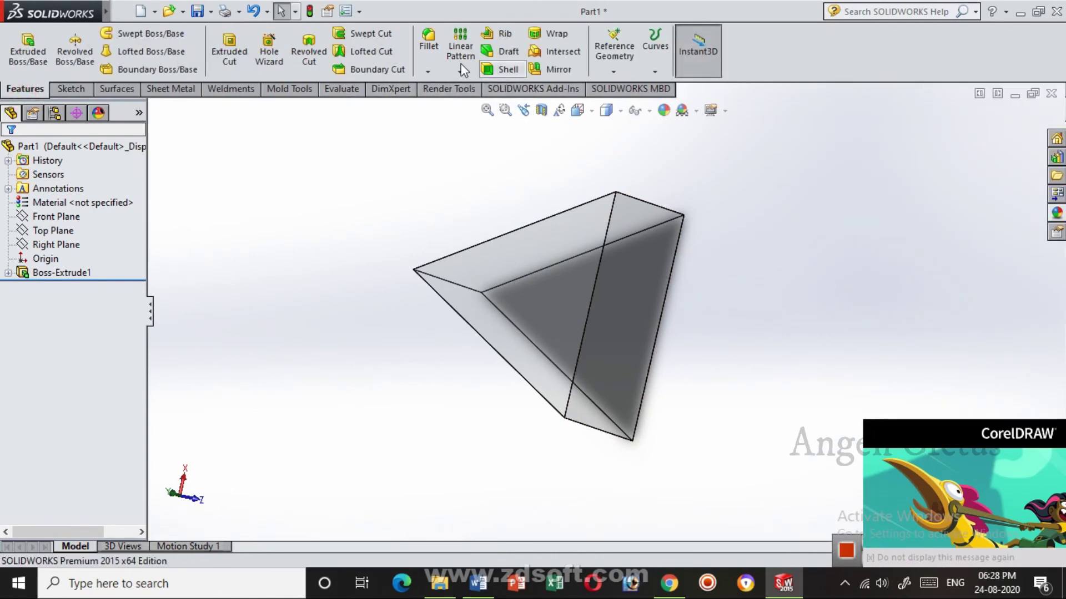
Fillet the top, left and bottom lengthwise edges with a 10 mm variable radius.
left_click(430, 49)
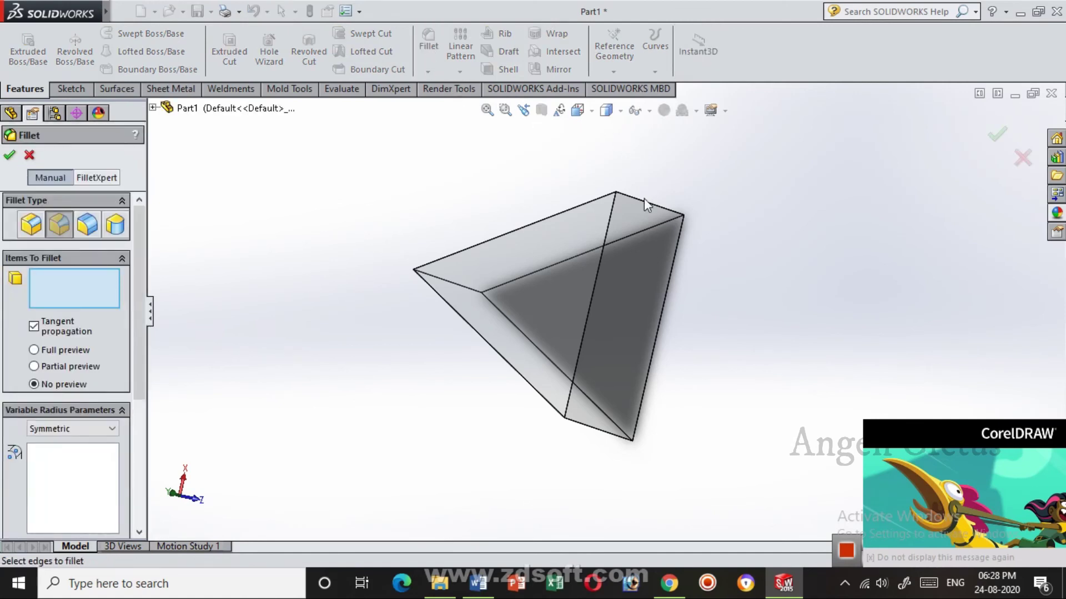
left_click(643, 202)
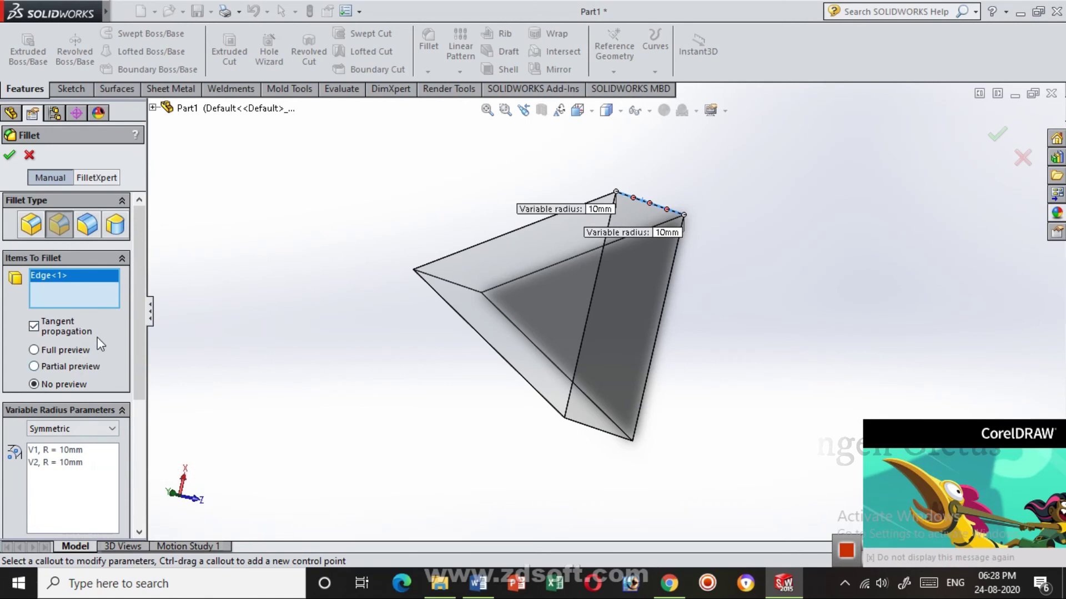
scroll(99, 436, "down", 3)
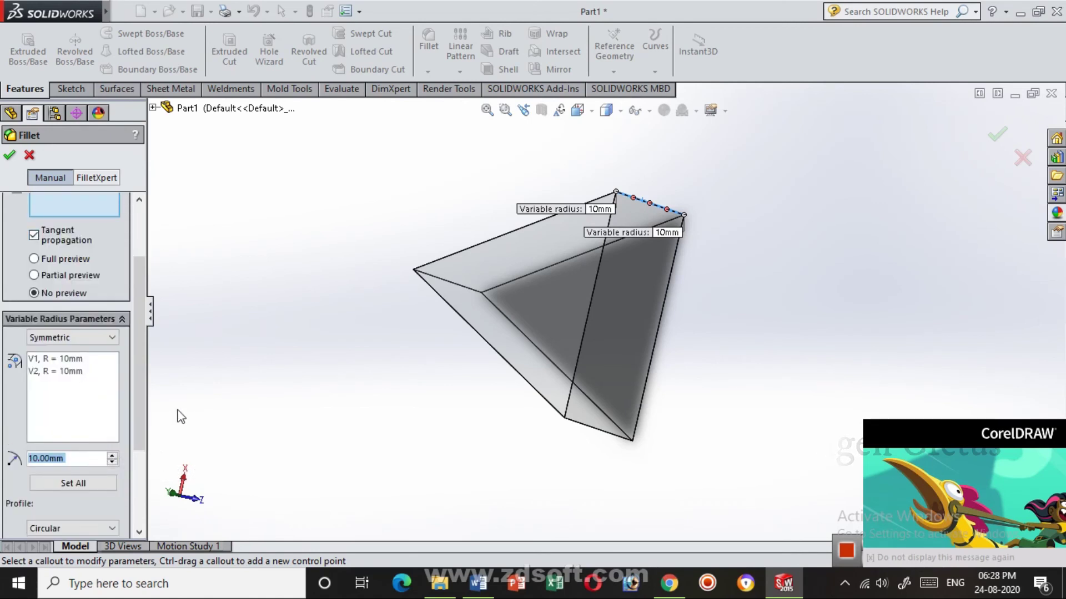
left_click(437, 286)
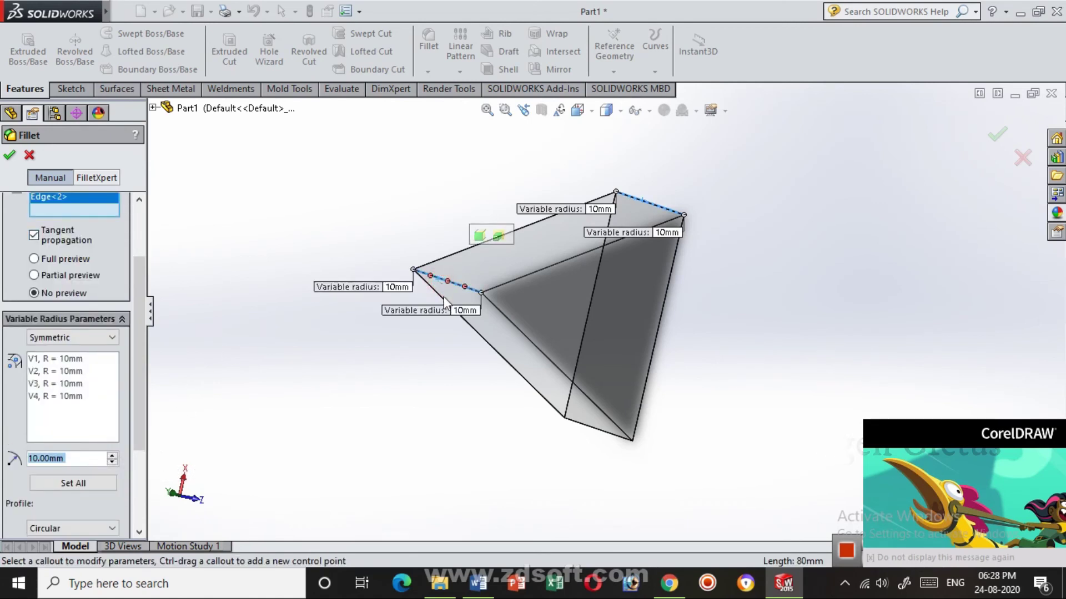
left_click(609, 435)
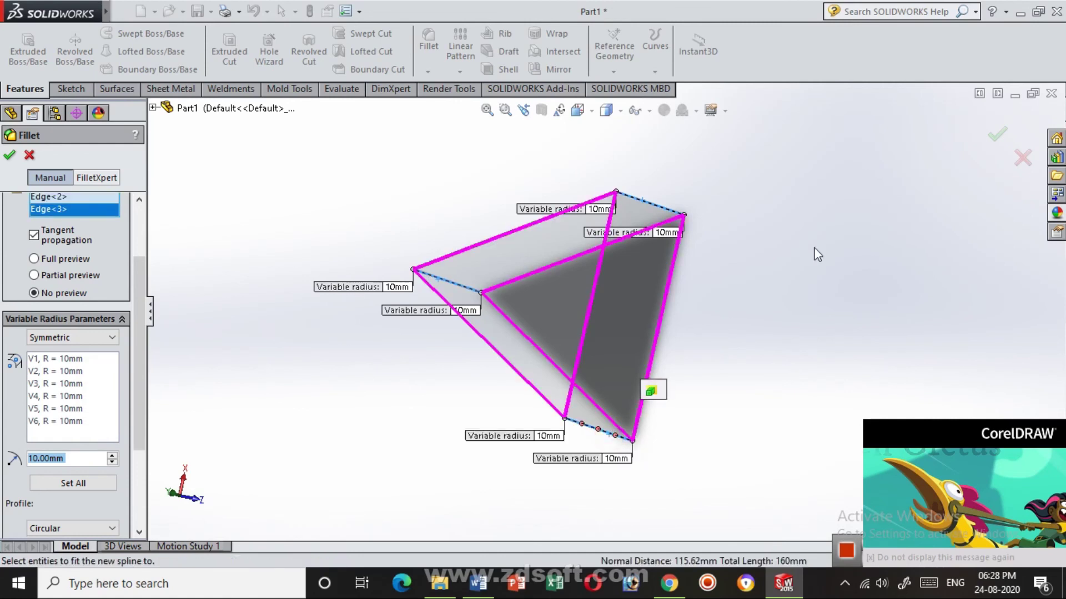
left_click(996, 134)
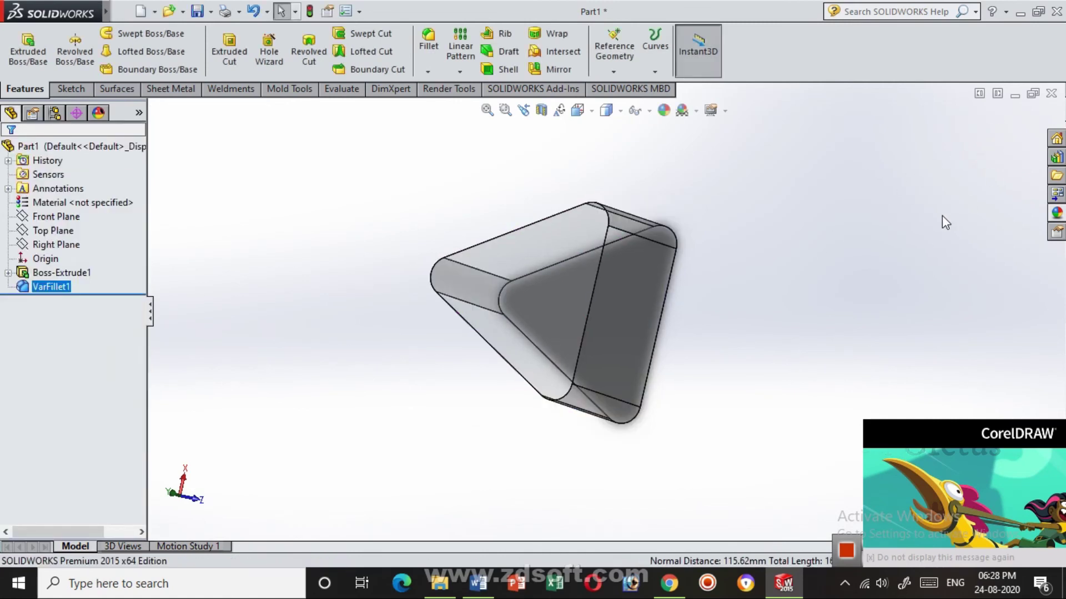
mouse_move(797, 176)
middle_mouse_down()
mouse_move(1056, 298)
mouse_move(832, 204)
mouse_move(707, 224)
mouse_move(538, 214)
mouse_move(423, 247)
mouse_move(352, 348)
mouse_move(594, 478)
mouse_move(714, 385)
mouse_move(689, 261)
mouse_move(585, 228)
mouse_move(521, 283)
mouse_move(561, 418)
mouse_move(645, 481)
mouse_move(658, 516)
mouse_move(607, 302)
mouse_move(535, 253)
mouse_move(550, 321)
middle_mouse_up()
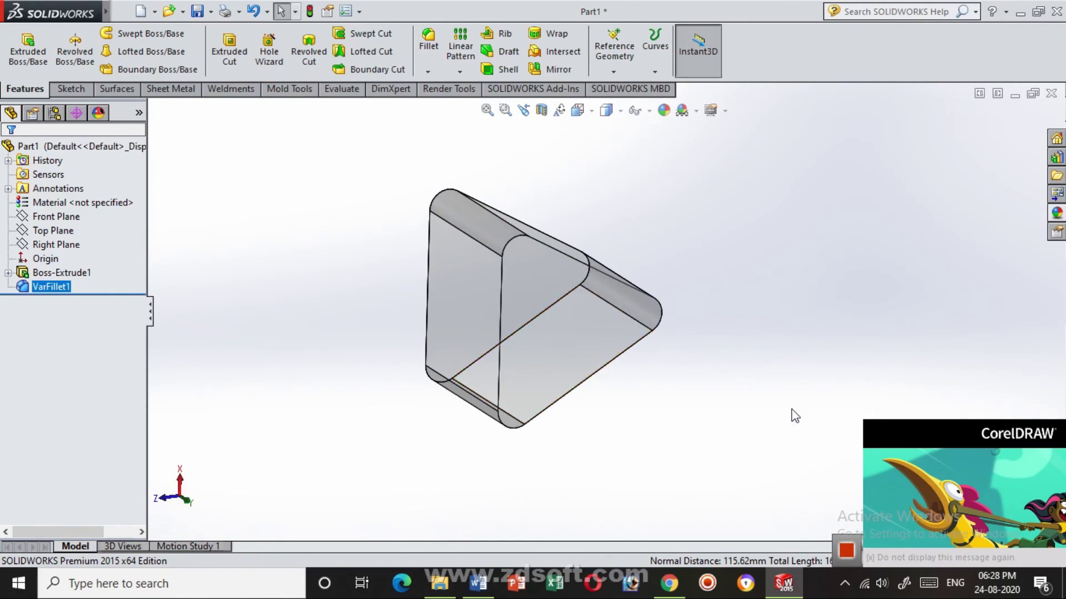